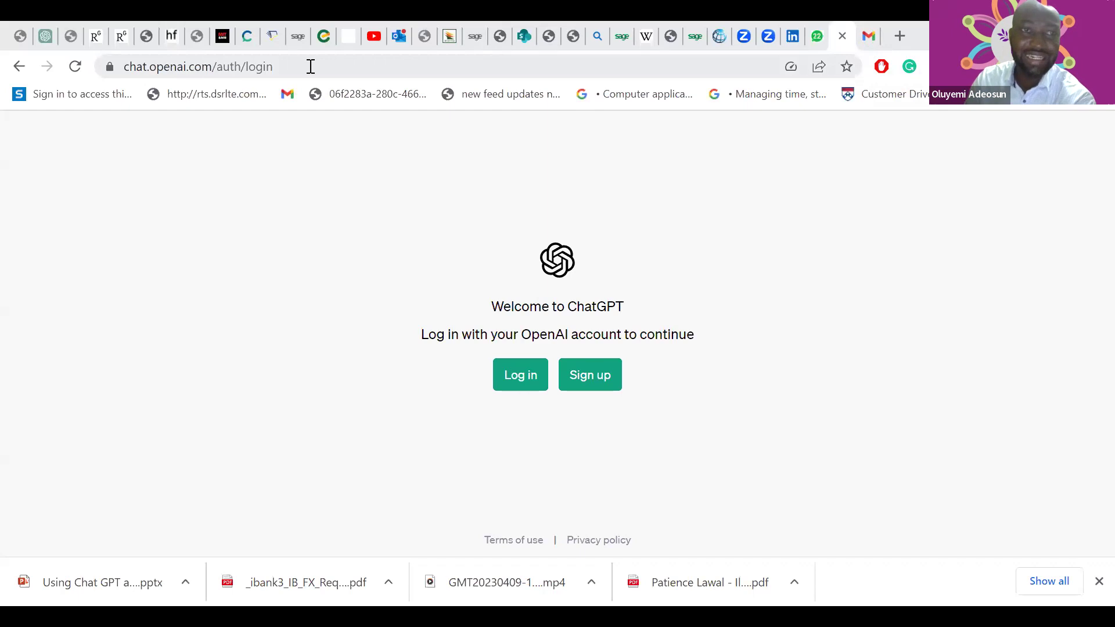
Step: Log in to ChatGPT by continuing with Google and choosing the listed Google account
{"action": "left_click", "coordinate": [310, 66]}
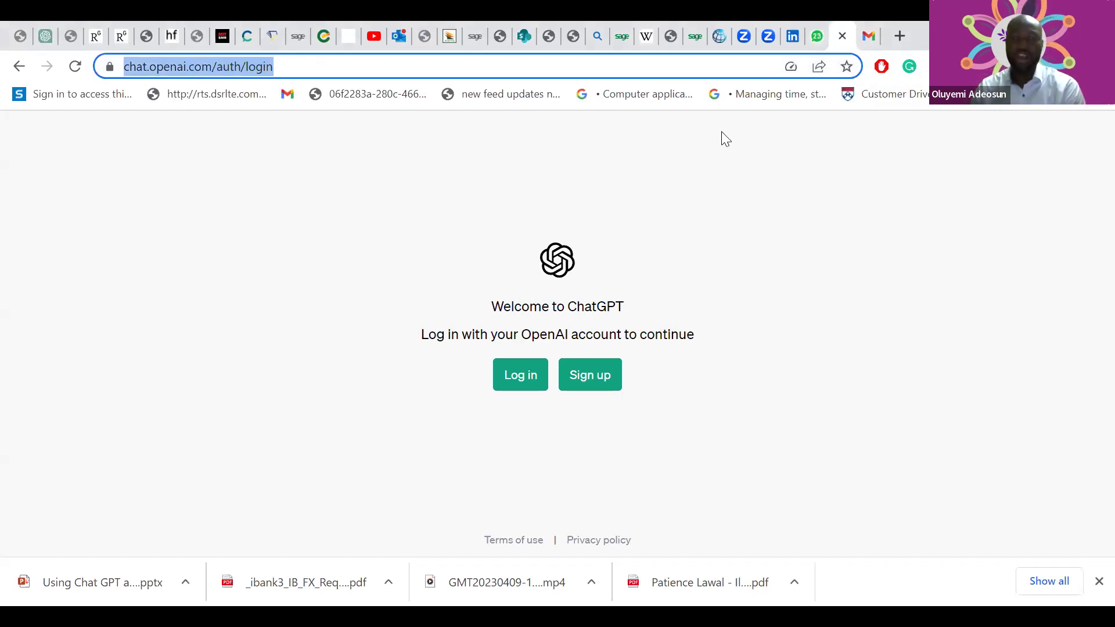
{"action": "left_click", "coordinate": [446, 321]}
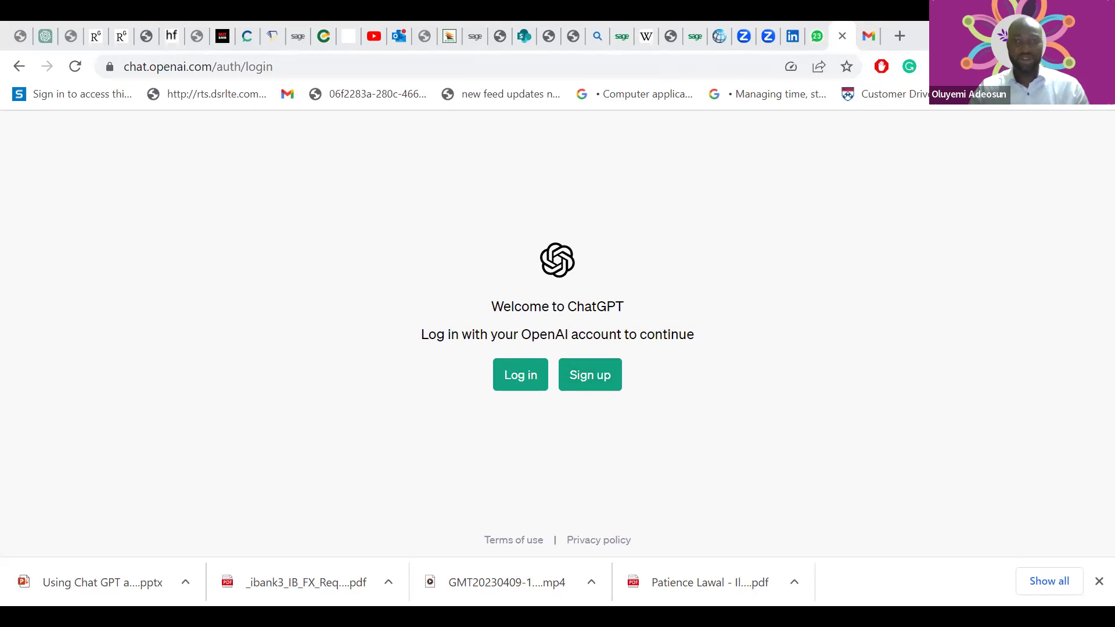
{"action": "left_click", "coordinate": [530, 384]}
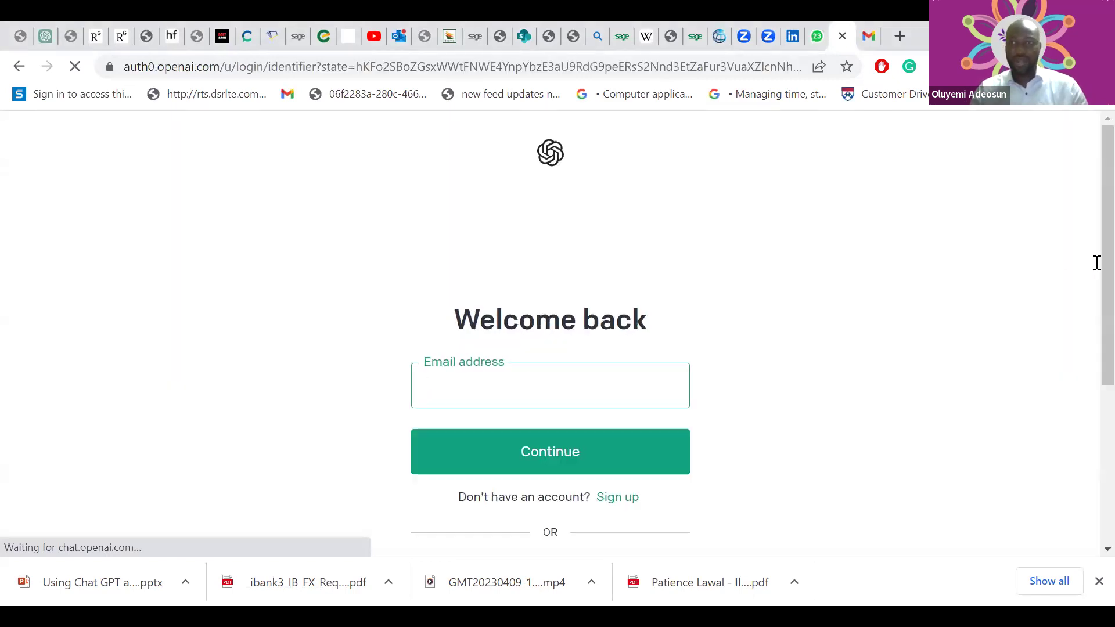
{"action": "scroll", "coordinate": [1088, 325], "scroll_direction": "down", "scroll_amount": 2}
{"action": "scroll", "coordinate": [1087, 352], "scroll_direction": "down", "scroll_amount": 1}
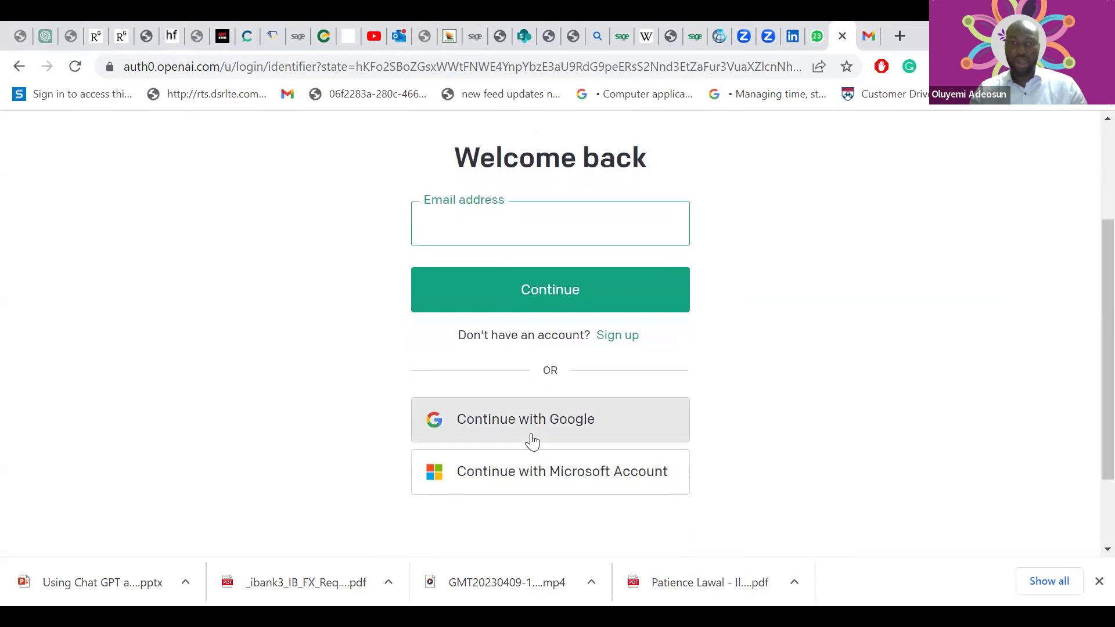
{"action": "left_click", "coordinate": [582, 429]}
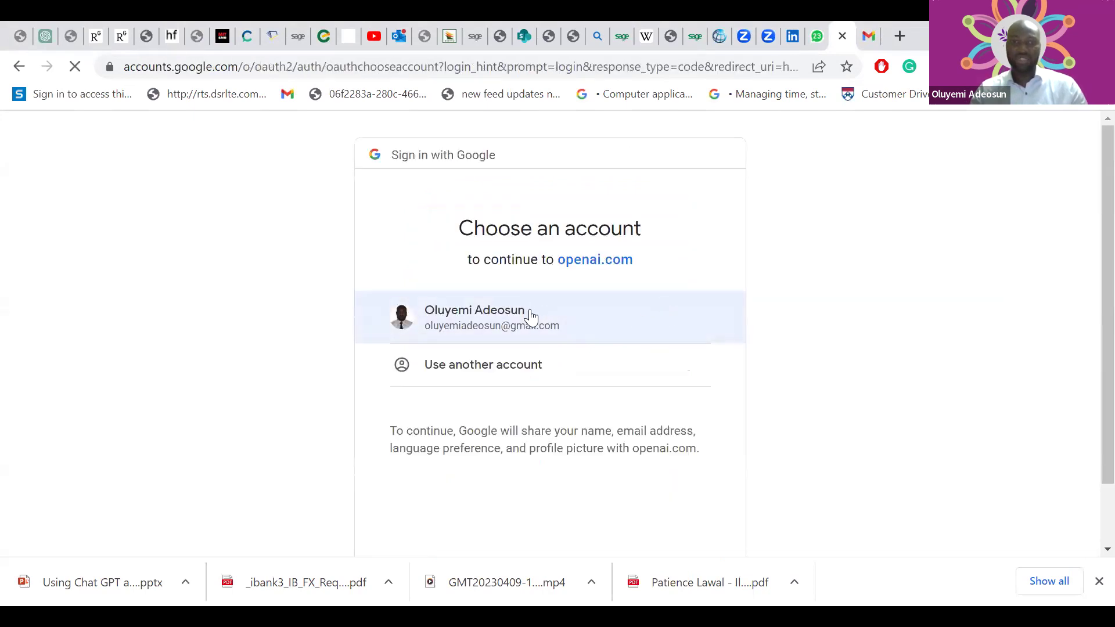
{"action": "left_click", "coordinate": [530, 309]}
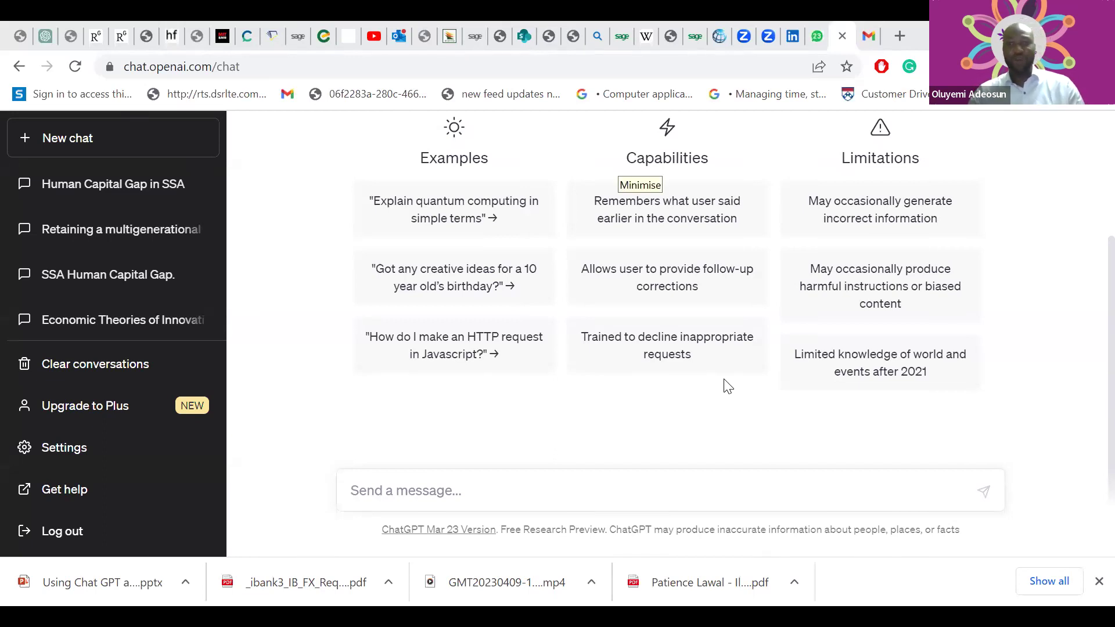
{"action": "left_click", "coordinate": [459, 489]}
{"action": "type", "text": "Chat"}
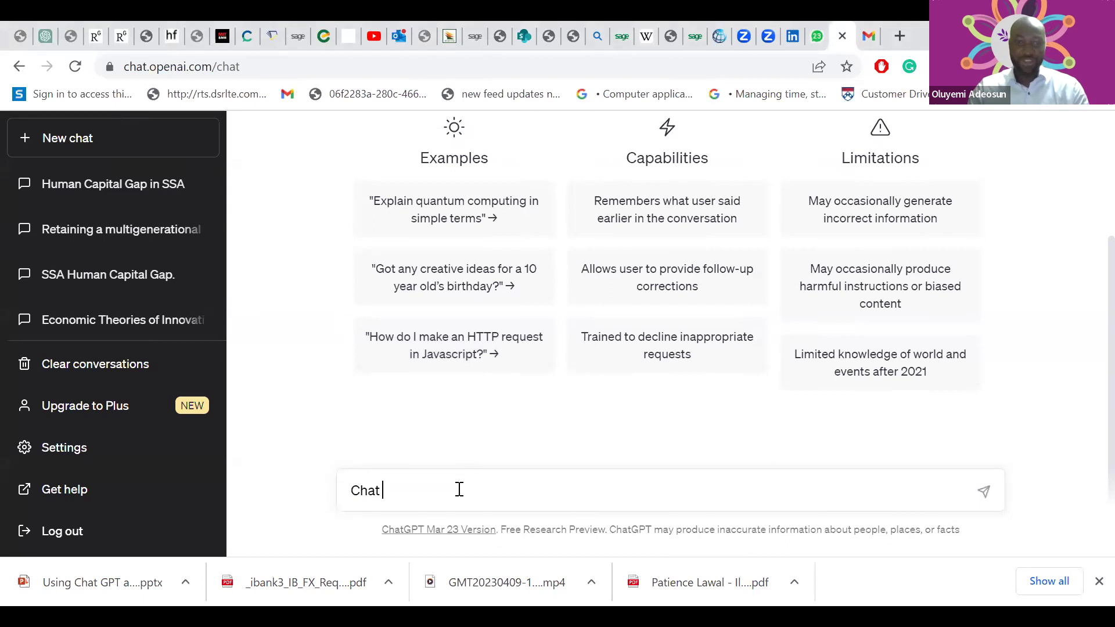
{"action": "key", "text": "BackSpace"}
{"action": "key", "text": "BackSpace"}
{"action": "key", "text": "BackSpace"}
{"action": "key", "text": "BackSpace"}
{"action": "key", "text": "BackSpace"}
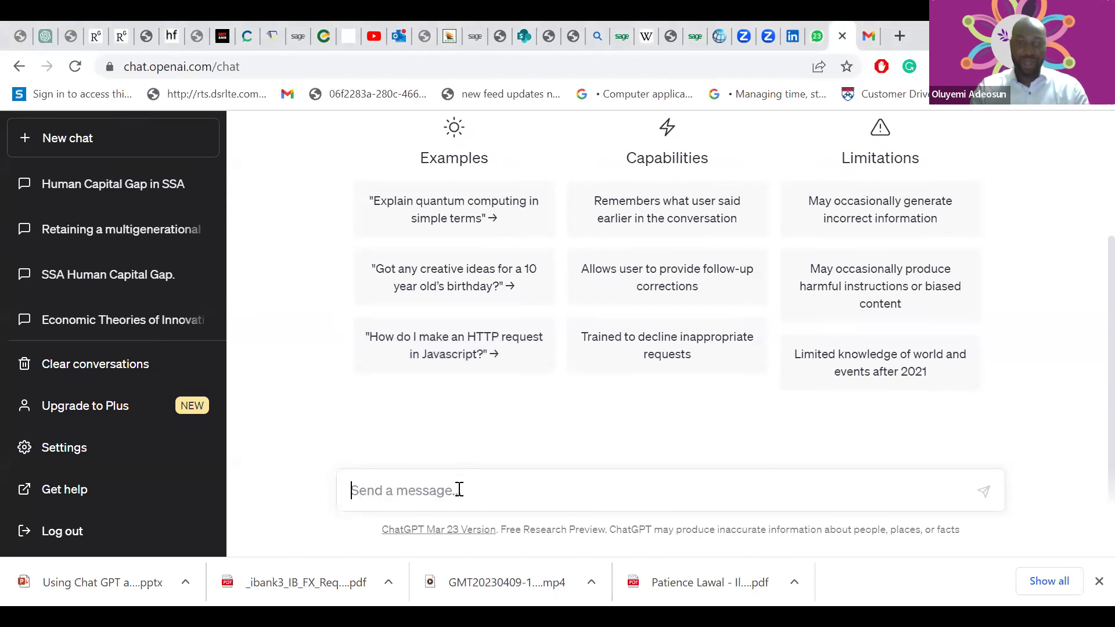
Step: Send ChatGPT the question "How do i fire my line manager ?"
{"action": "type", "text": "How do "}
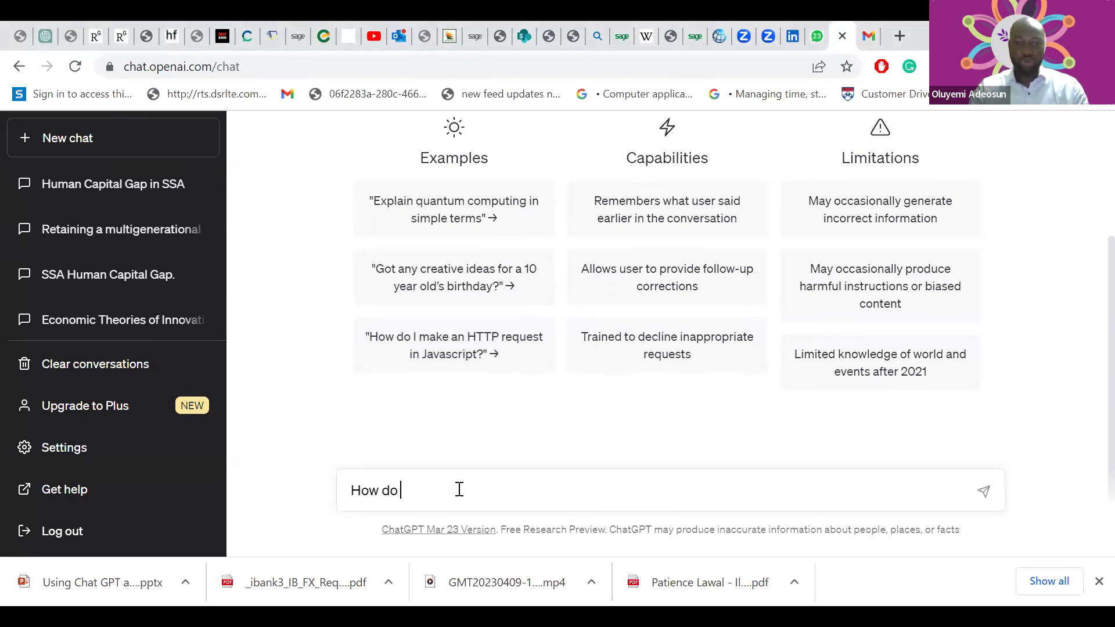
{"action": "type", "text": "i fire my l"}
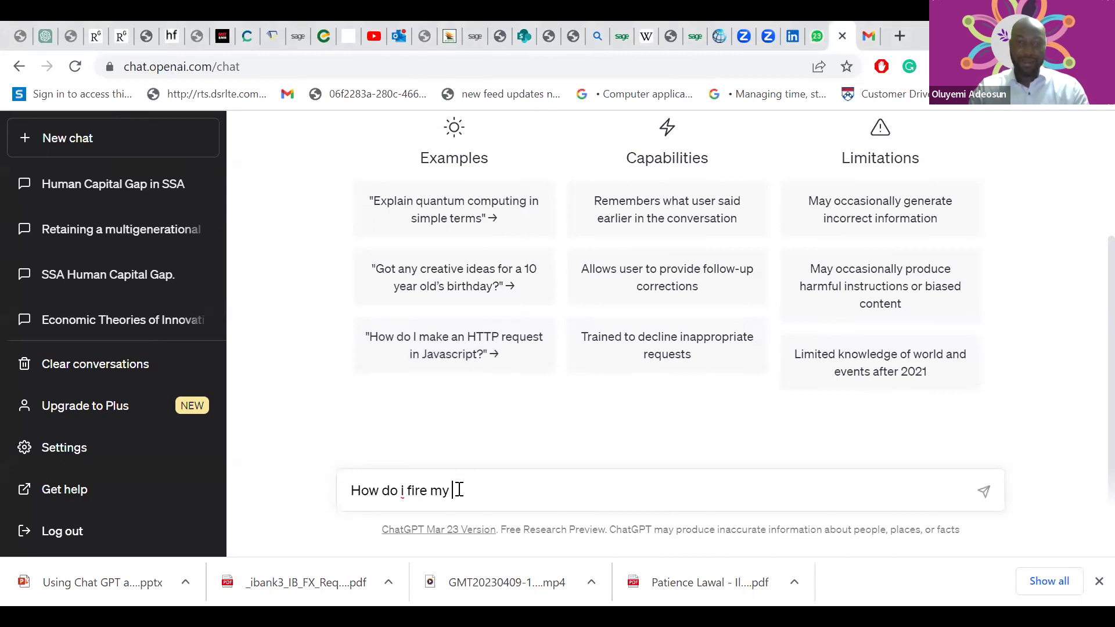
{"action": "type", "text": "ine manage"}
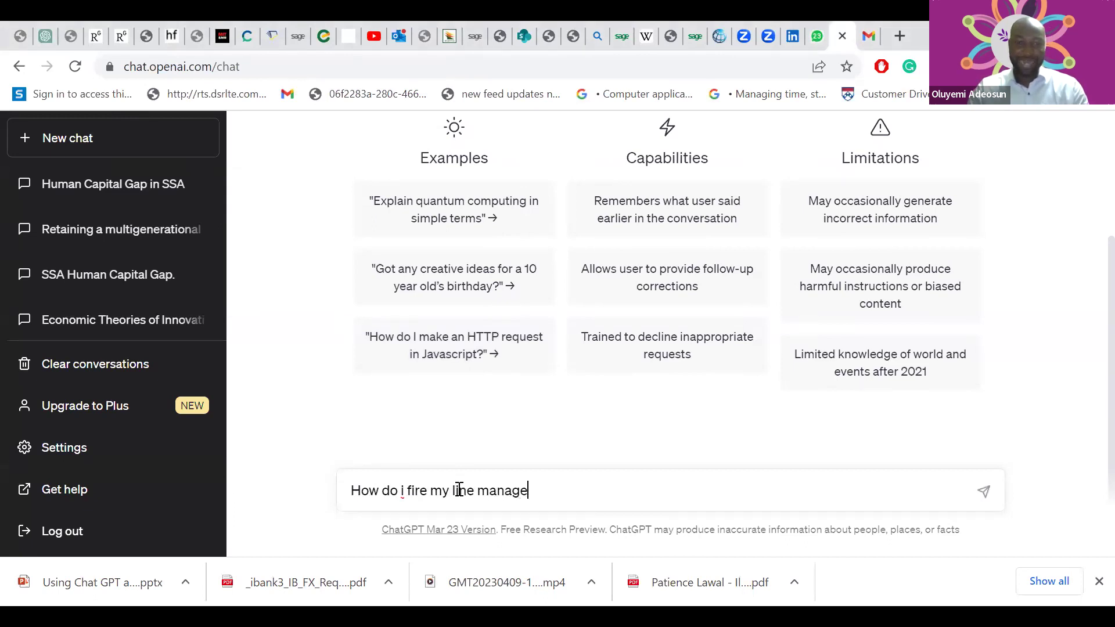
{"action": "type", "text": "r ?"}
{"action": "key", "text": "Return"}
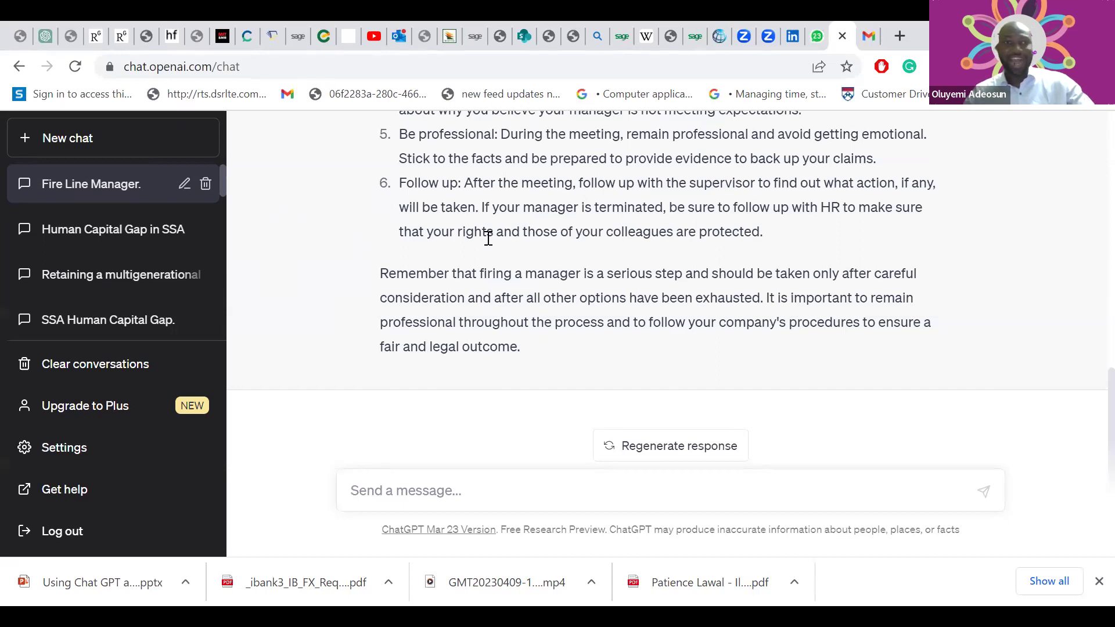
Step: Read the response about firing a line manager from its introduction through the numbered steps to the closing advice
{"action": "scroll", "coordinate": [578, 297], "scroll_direction": "up", "scroll_amount": 6}
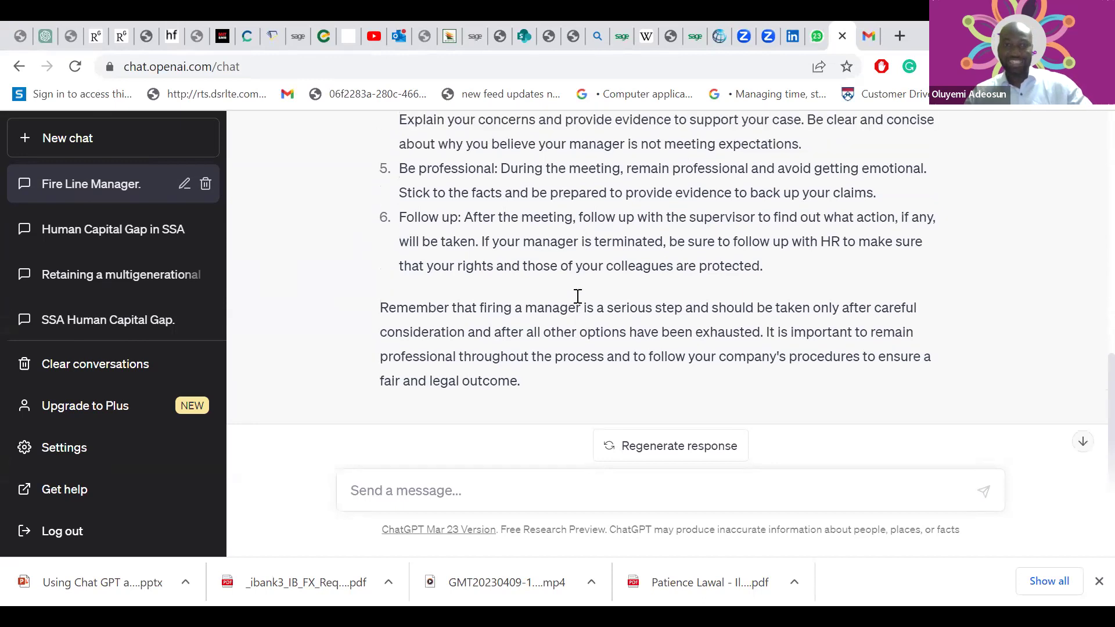
{"action": "scroll", "coordinate": [578, 296], "scroll_direction": "up", "scroll_amount": 4}
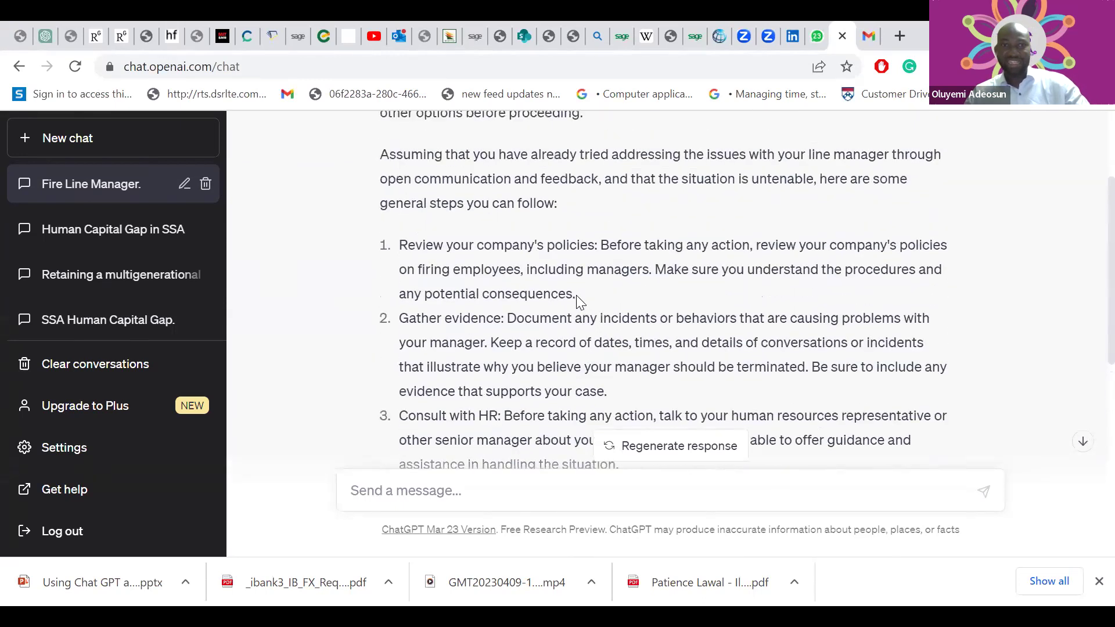
{"action": "scroll", "coordinate": [577, 296], "scroll_direction": "up", "scroll_amount": 1}
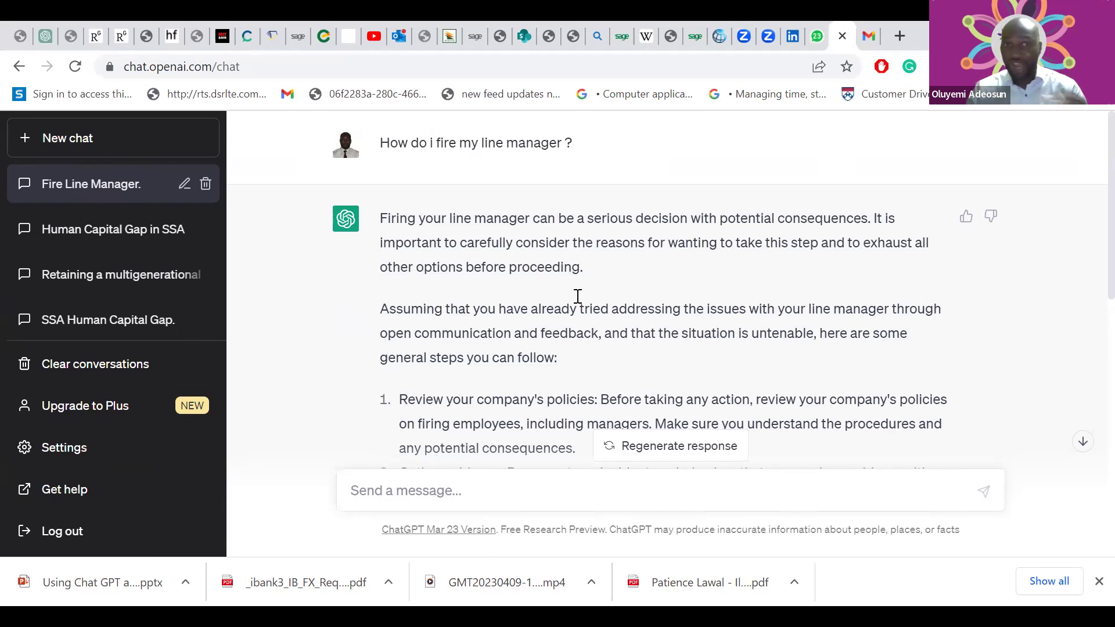
{"action": "scroll", "coordinate": [578, 297], "scroll_direction": "down", "scroll_amount": 1}
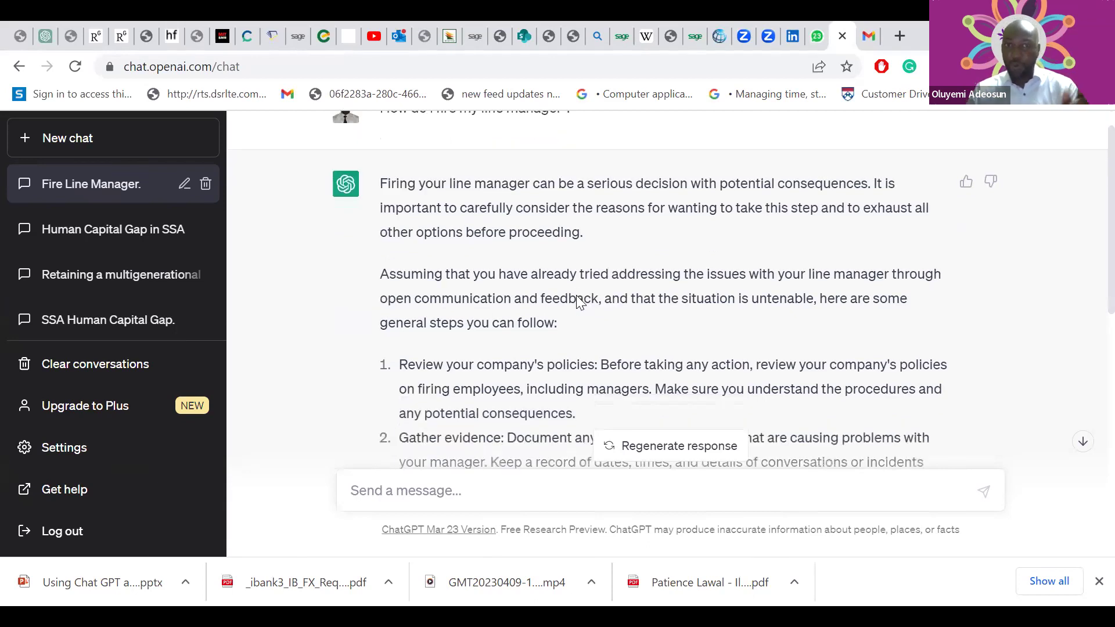
{"action": "scroll", "coordinate": [578, 301], "scroll_direction": "down", "scroll_amount": 1}
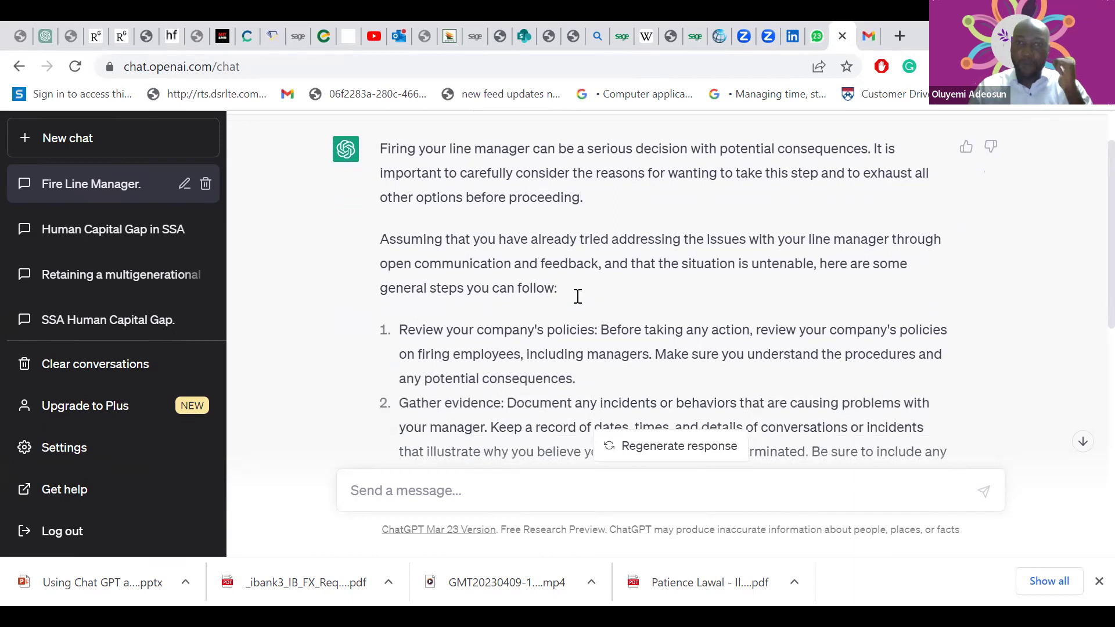
{"action": "scroll", "coordinate": [578, 296], "scroll_direction": "down", "scroll_amount": 1}
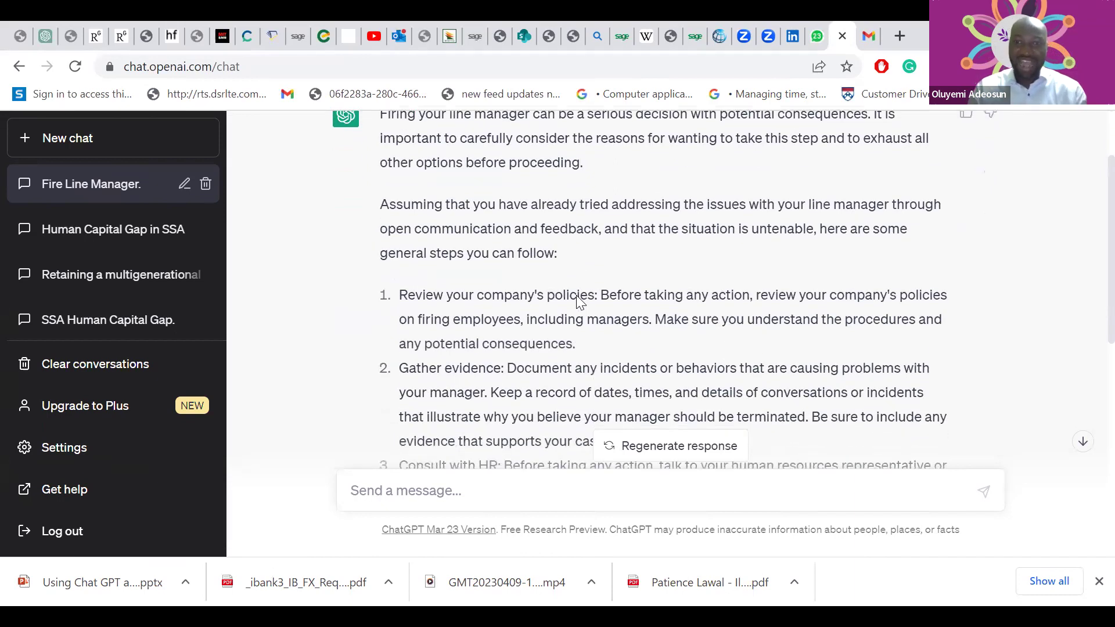
{"action": "scroll", "coordinate": [577, 295], "scroll_direction": "down", "scroll_amount": 4}
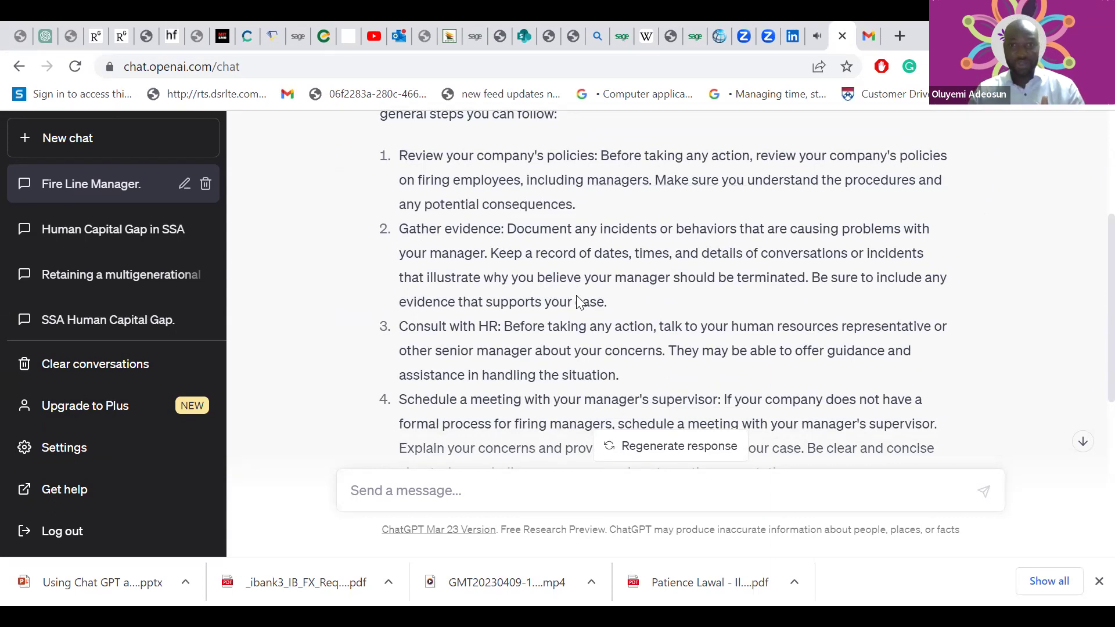
{"action": "scroll", "coordinate": [578, 301], "scroll_direction": "down", "scroll_amount": 2}
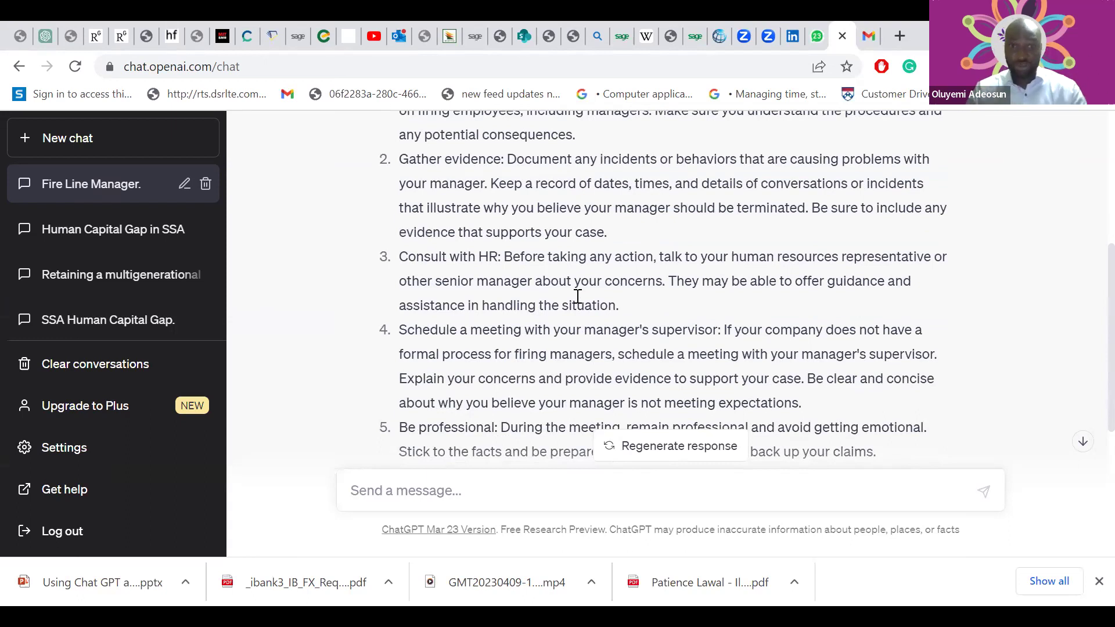
{"action": "scroll", "coordinate": [578, 296], "scroll_direction": "down", "scroll_amount": 3}
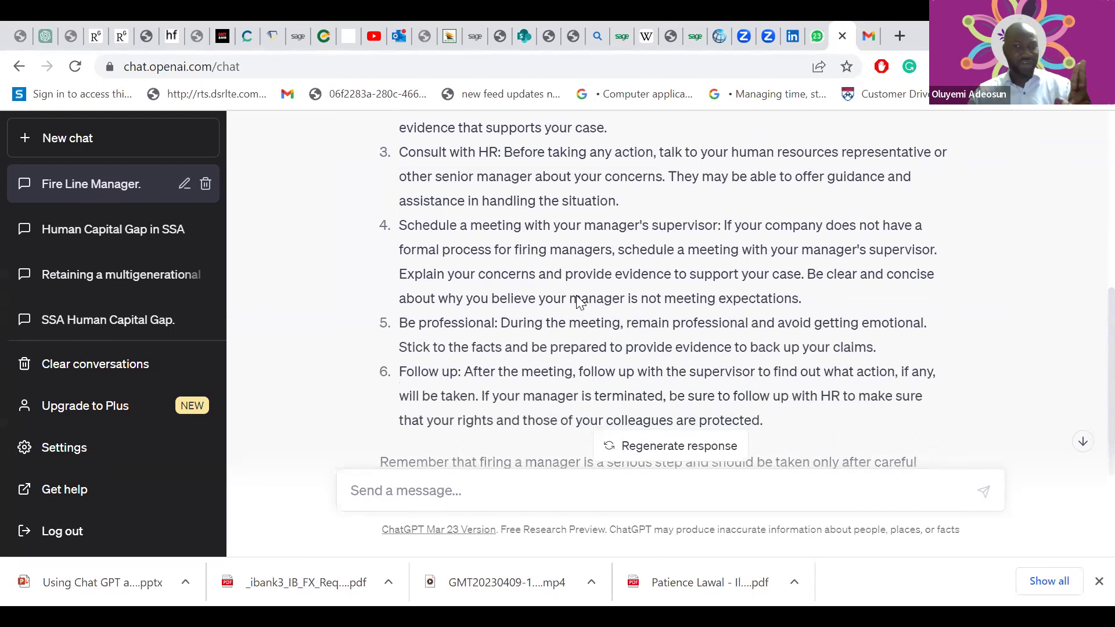
{"action": "scroll", "coordinate": [578, 299], "scroll_direction": "down", "scroll_amount": 1}
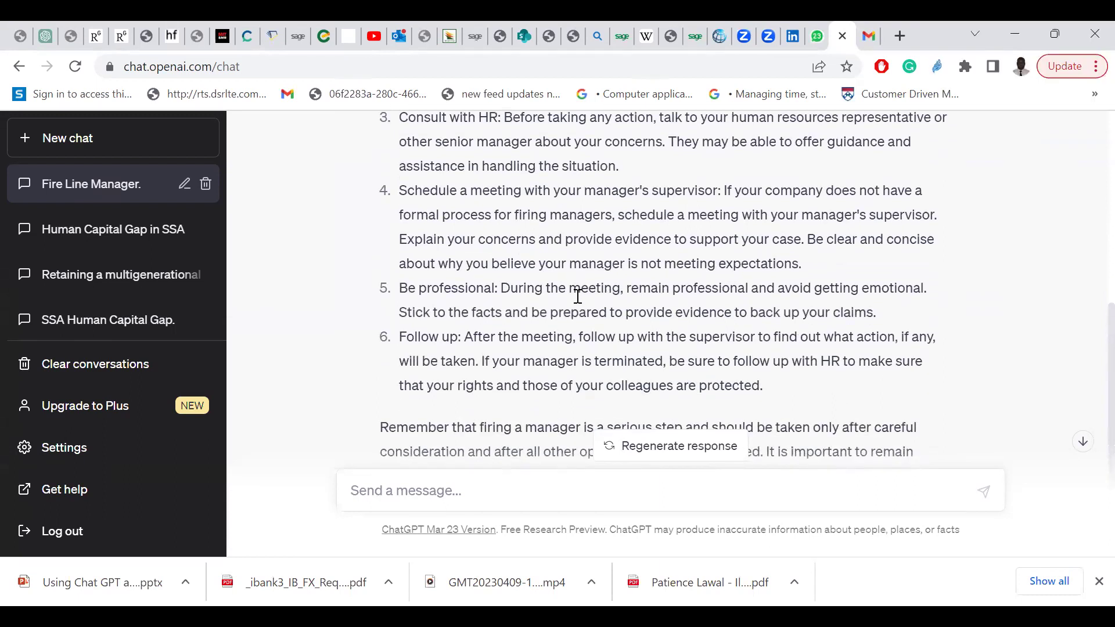
{"action": "scroll", "coordinate": [578, 297], "scroll_direction": "down", "scroll_amount": 4}
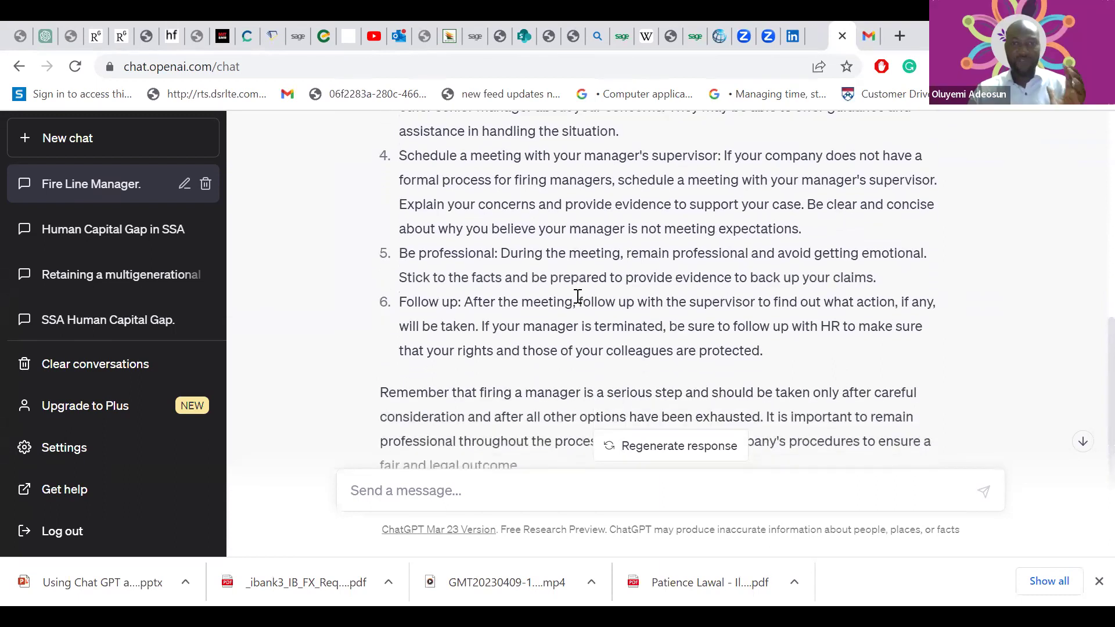